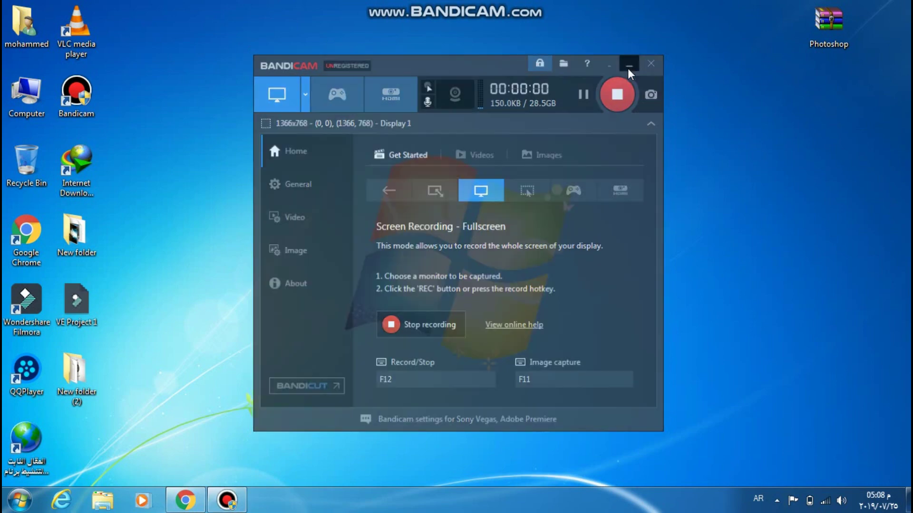
# Minimize the Bandicam recorder window to reveal the Windows 7 desktop.
pyautogui.click(629, 72)
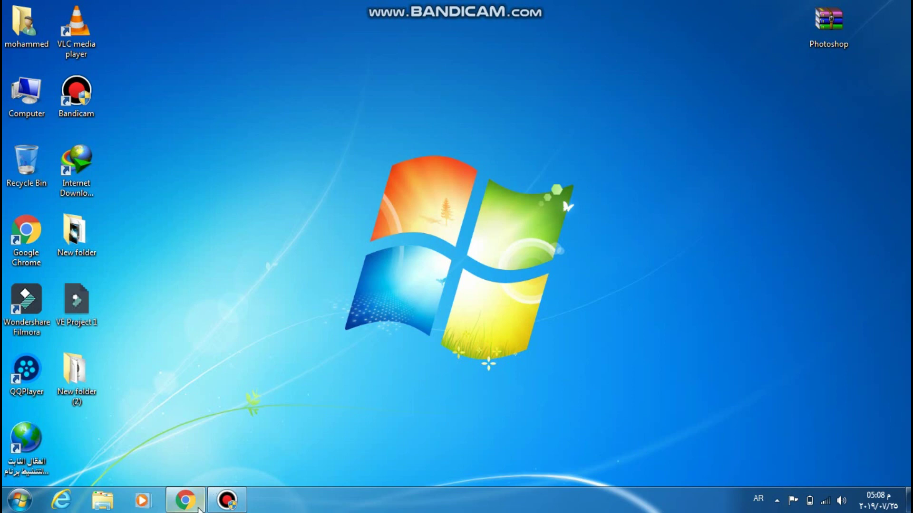
# Restore Chrome and load the pasted file-up.org Photoshop.zip download page.
pyautogui.click(198, 509)
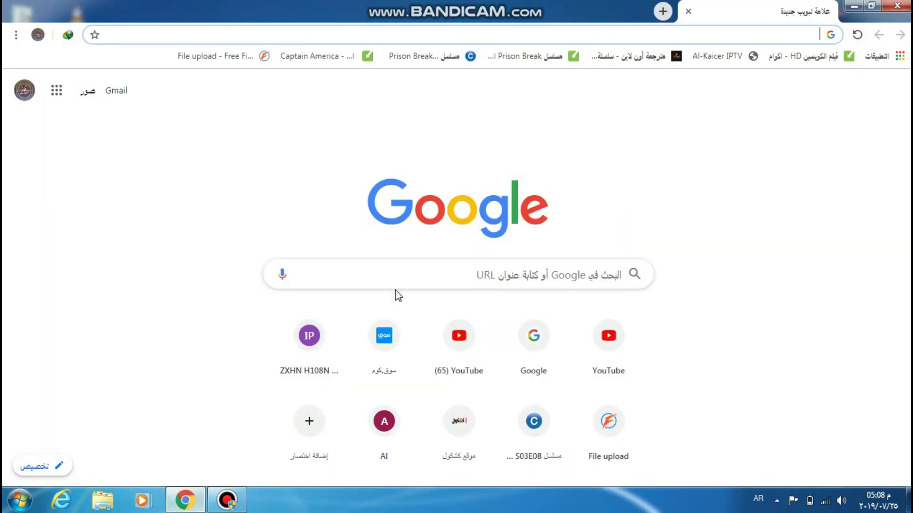
pyautogui.rightClick(522, 33)
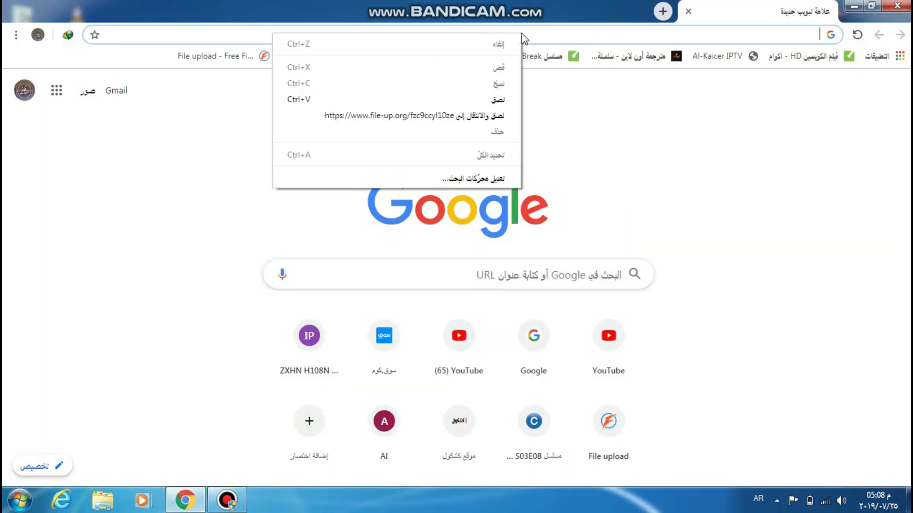
pyautogui.click(493, 98)
pyautogui.press('Return')
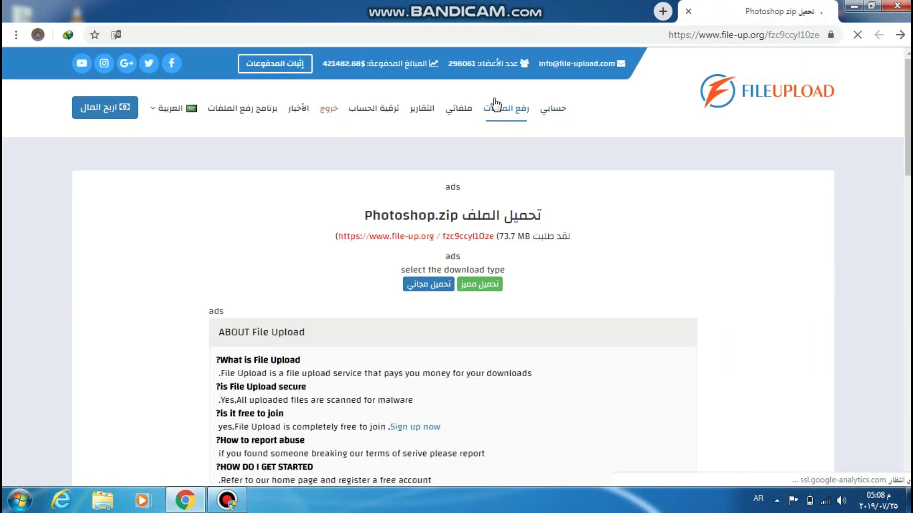
# Request the free download of Photoshop.zip, closing the ad redirect tab and retrying.
pyautogui.click(429, 287)
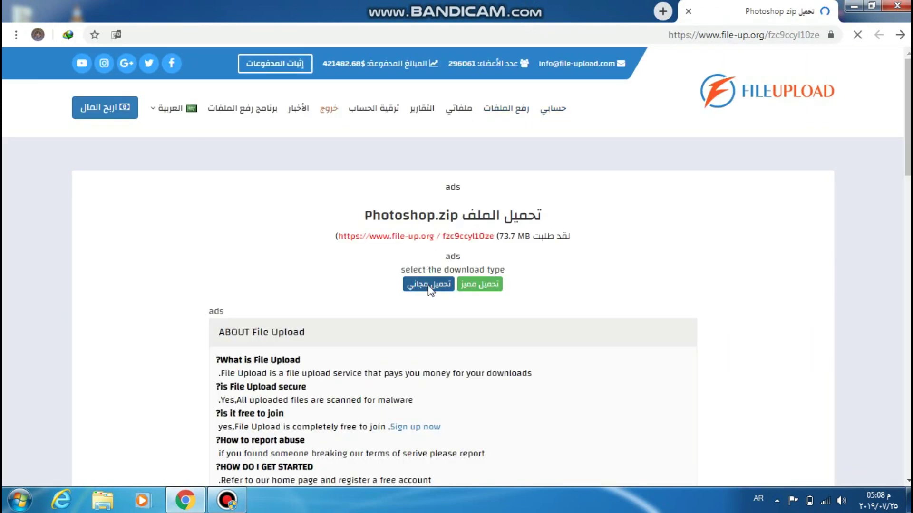
pyautogui.click(531, 13)
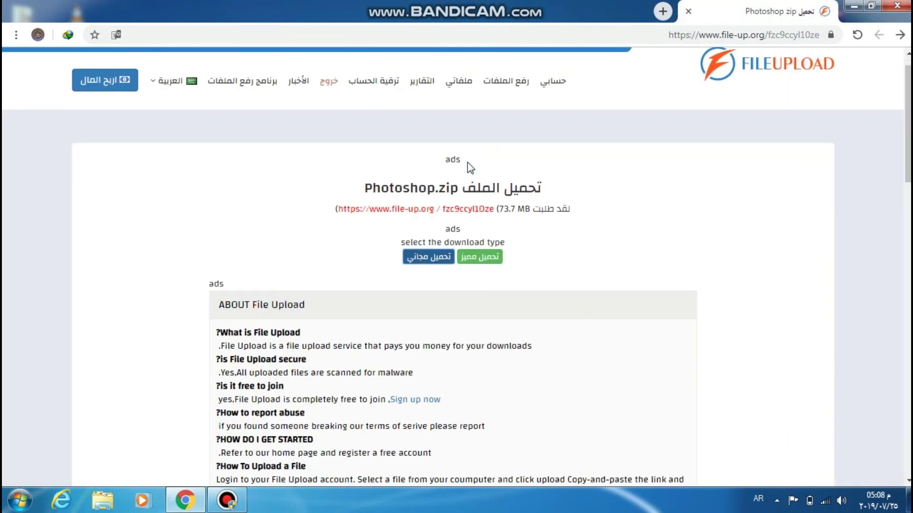
pyautogui.click(429, 261)
pyautogui.click(430, 259)
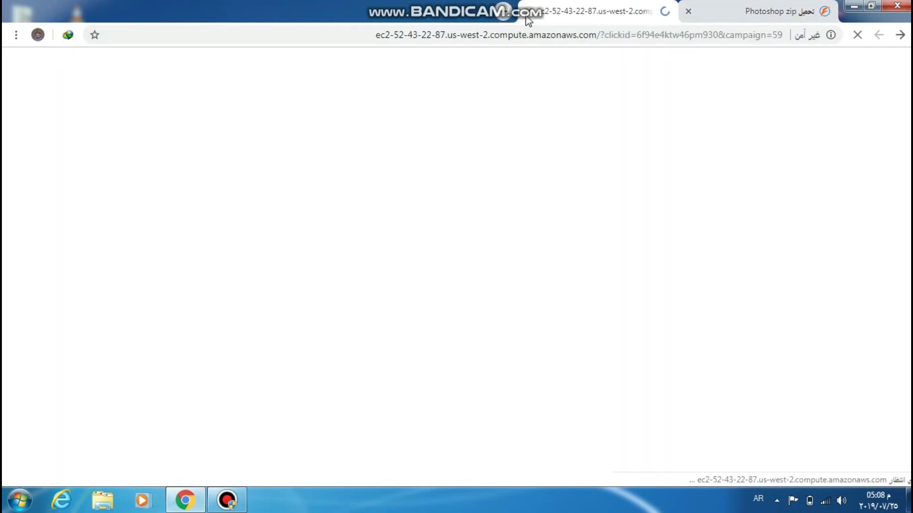
# Continue to the free download page and tick the reCAPTCHA 'not a robot' checkbox.
pyautogui.click(441, 261)
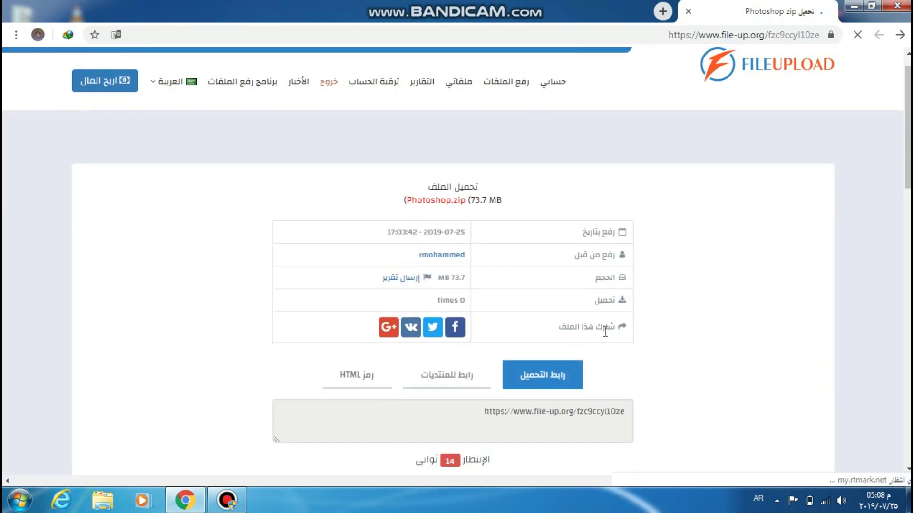
pyautogui.scroll(-5, 604, 332)
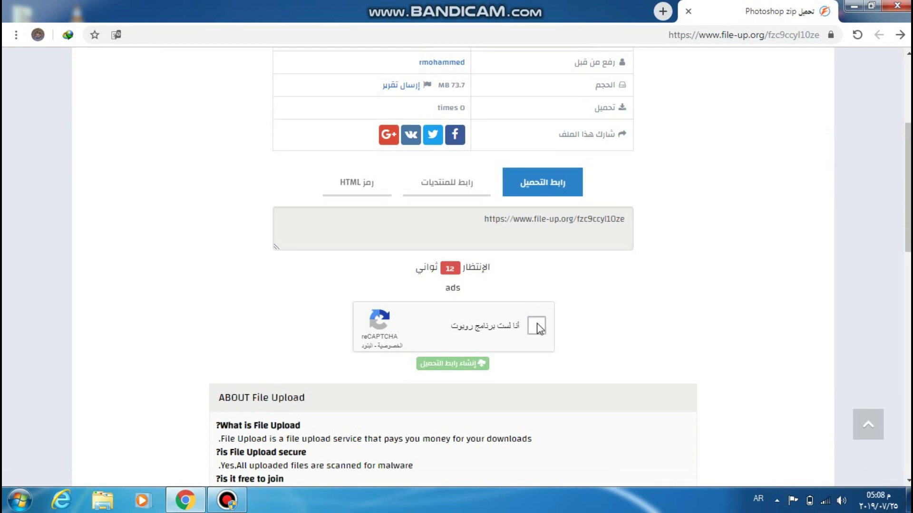
pyautogui.click(537, 325)
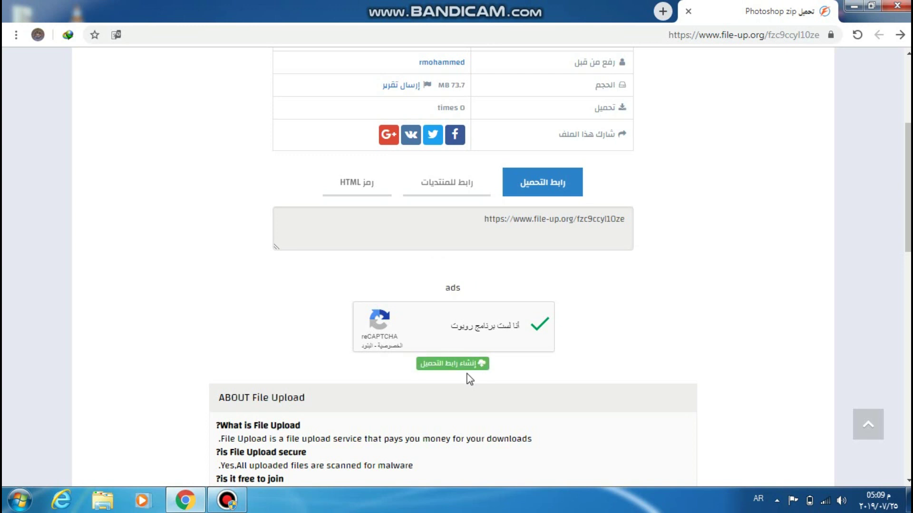
# Generate the download link, closing spawned ad tabs until the link page appears.
pyautogui.click(463, 365)
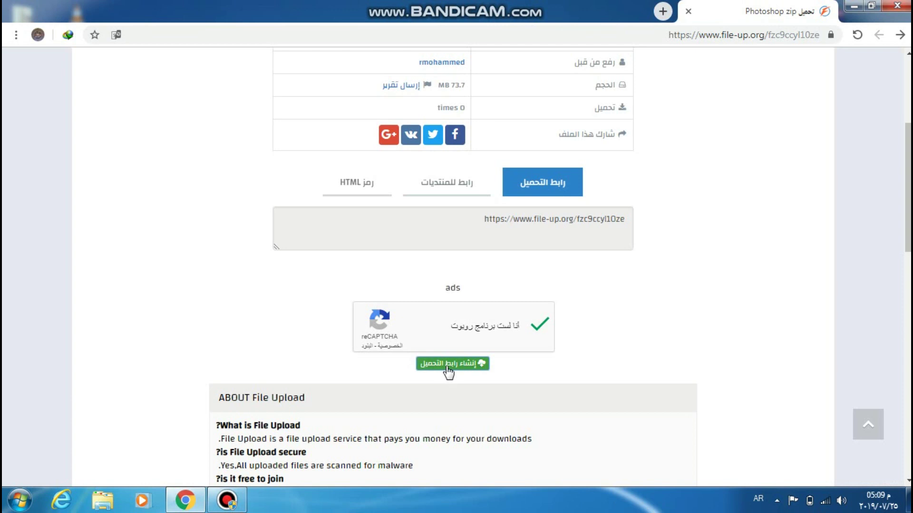
pyautogui.click(447, 366)
pyautogui.hotkey('ctrl', 'w')
pyautogui.click(463, 364)
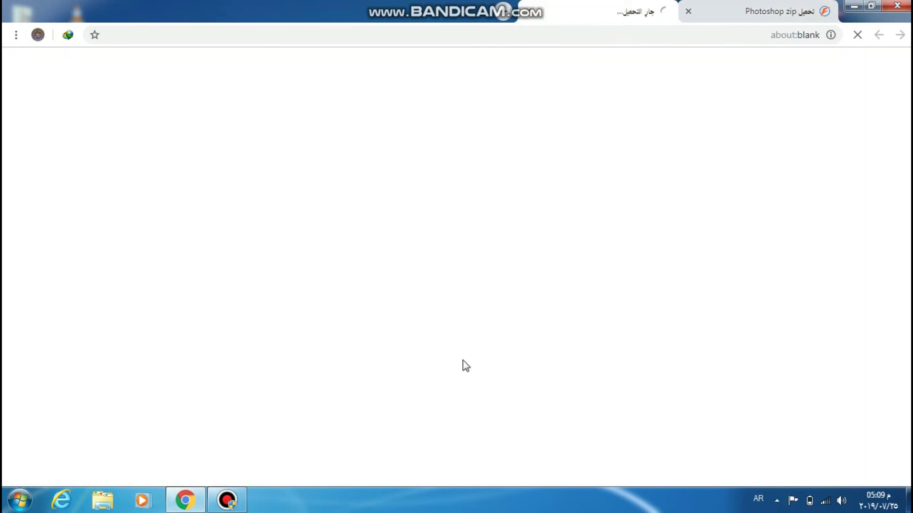
pyautogui.click(721, 1)
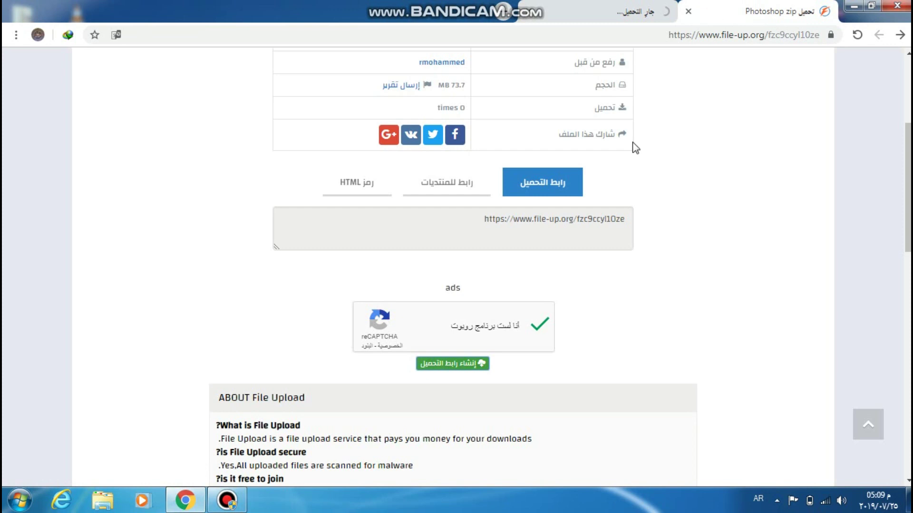
pyautogui.click(473, 364)
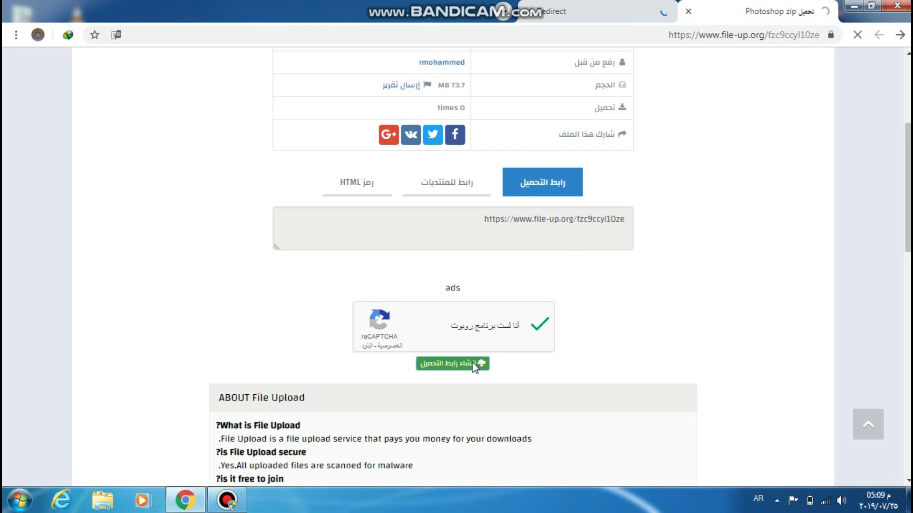
pyautogui.click(531, 12)
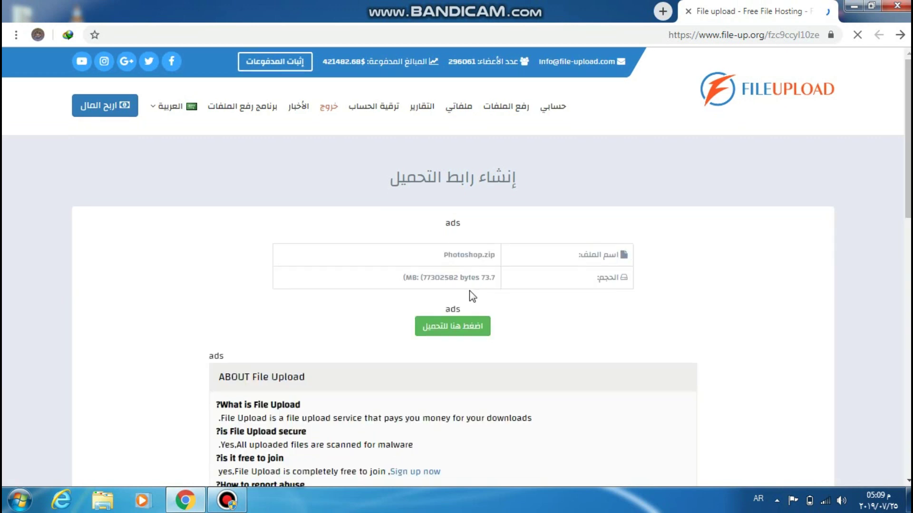
# Download Photoshop.zip, dismiss the IDM prompt, and show the desktop.
pyautogui.scroll(-1, 469, 290)
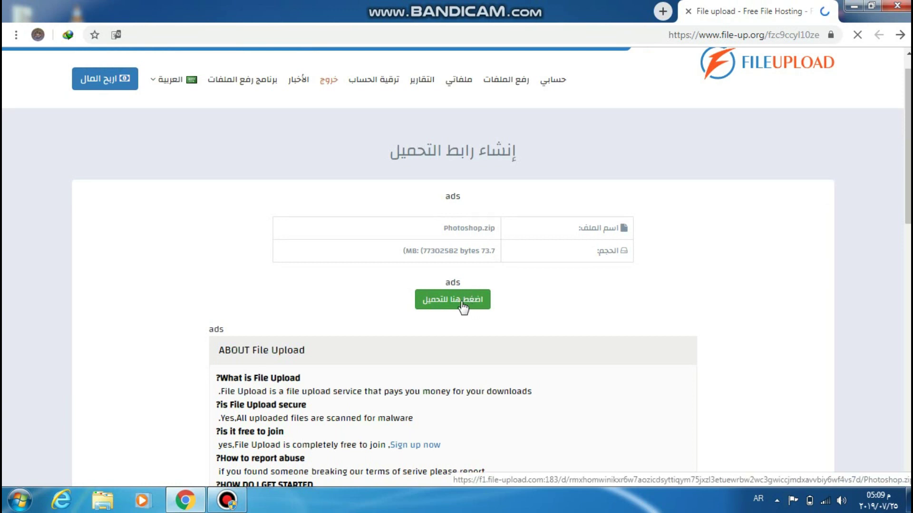
pyautogui.click(463, 308)
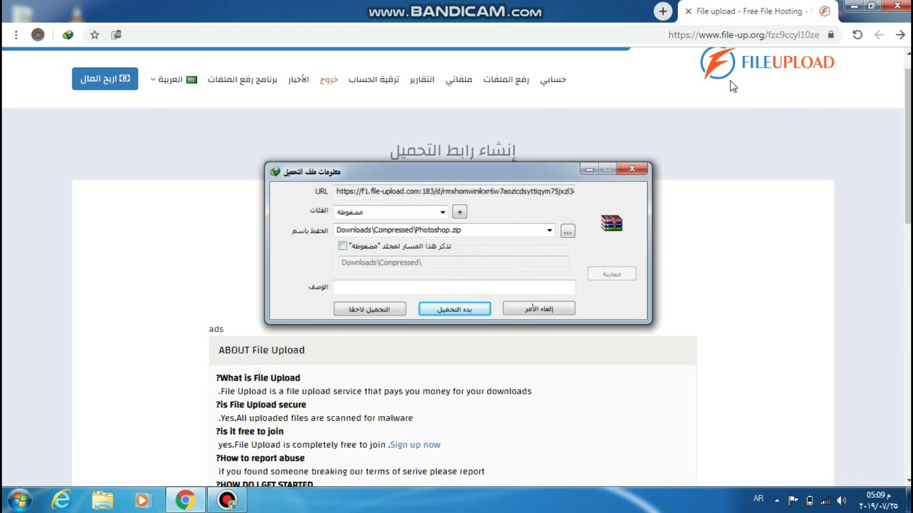
pyautogui.click(638, 172)
pyautogui.press('super+d')
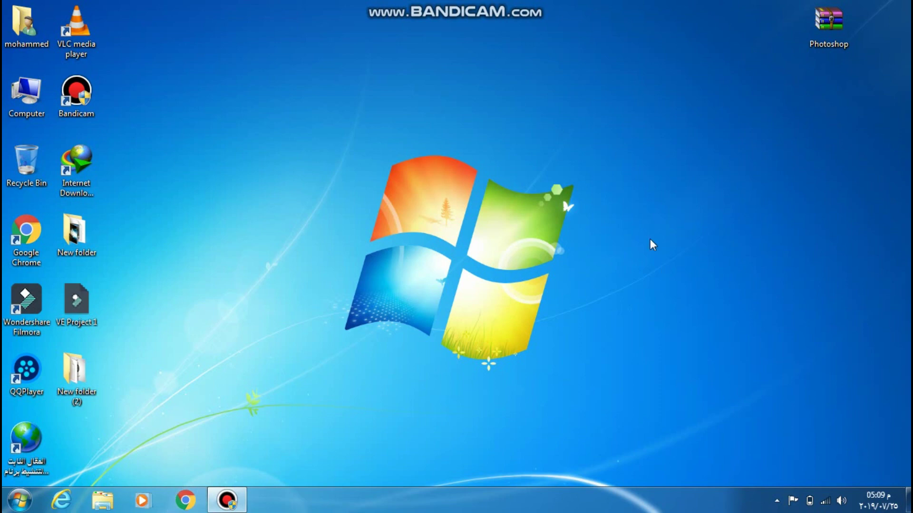
# Open Photoshop.zip in WinRAR and run setup.exe from its Photoshop folder.
pyautogui.moveTo(850, 17); pyautogui.dragTo(803, 84)
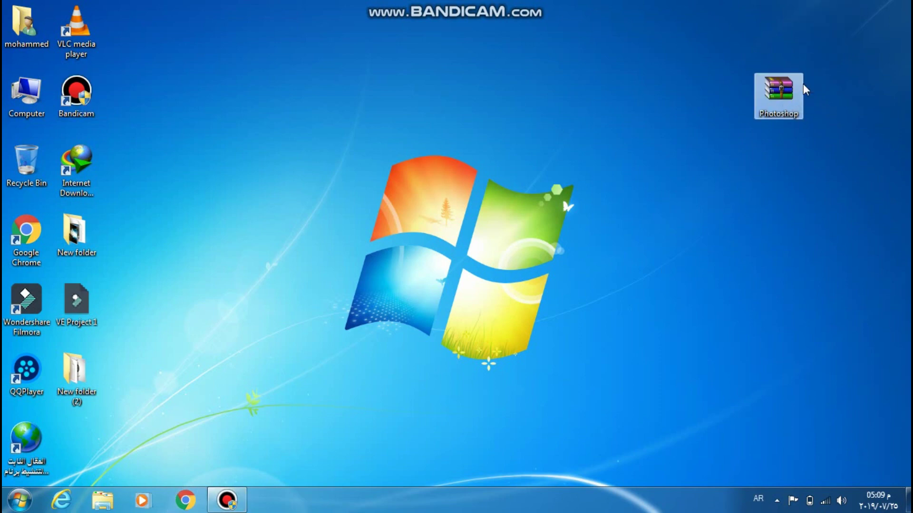
pyautogui.doubleClick(786, 95)
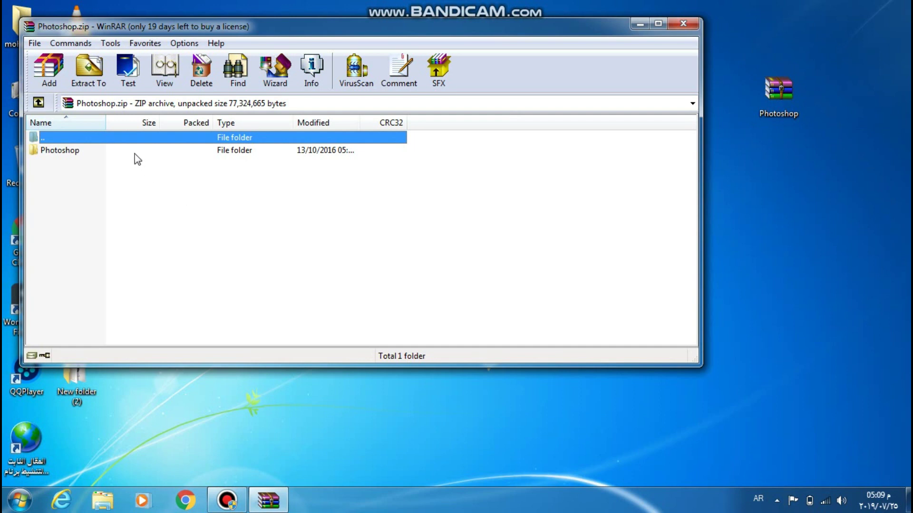
pyautogui.doubleClick(135, 151)
pyautogui.doubleClick(67, 165)
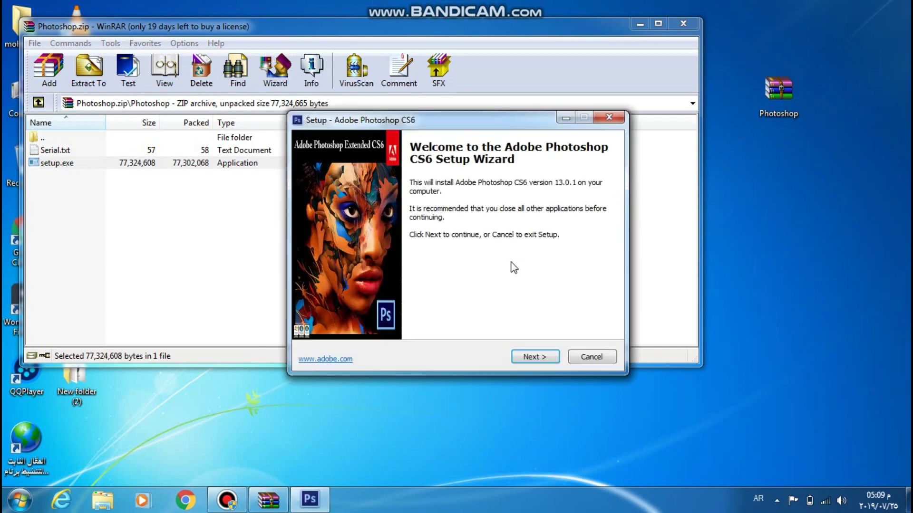
# Accept the agreement, confirm the existing install folder, and enable 'Create a desktop icon'.
pyautogui.click(538, 361)
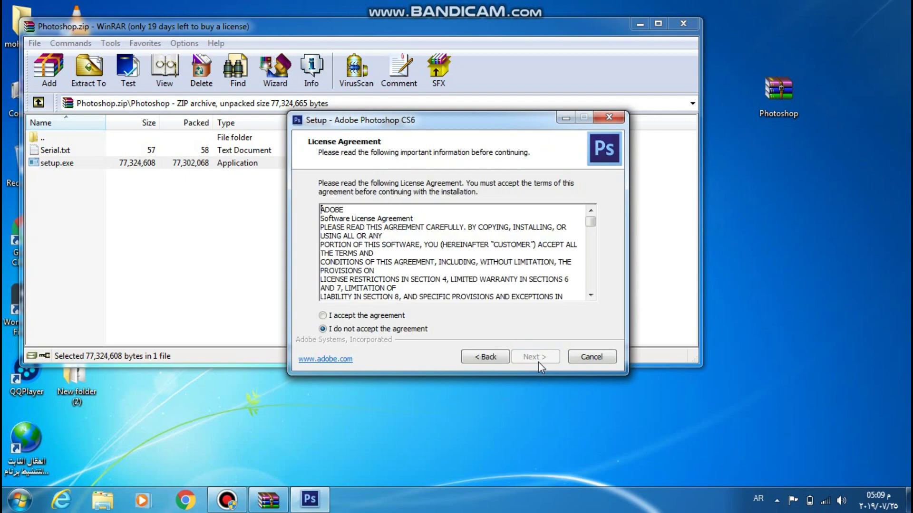
pyautogui.click(370, 316)
pyautogui.click(543, 359)
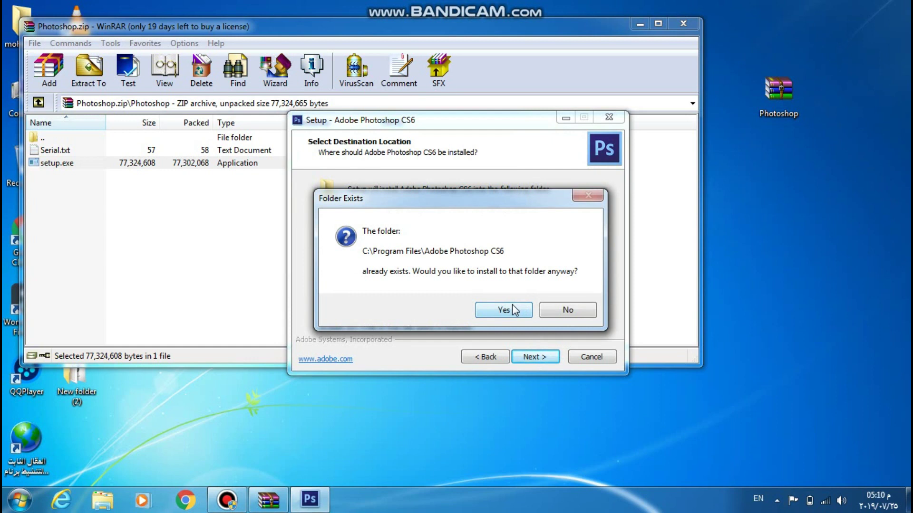
pyautogui.click(512, 308)
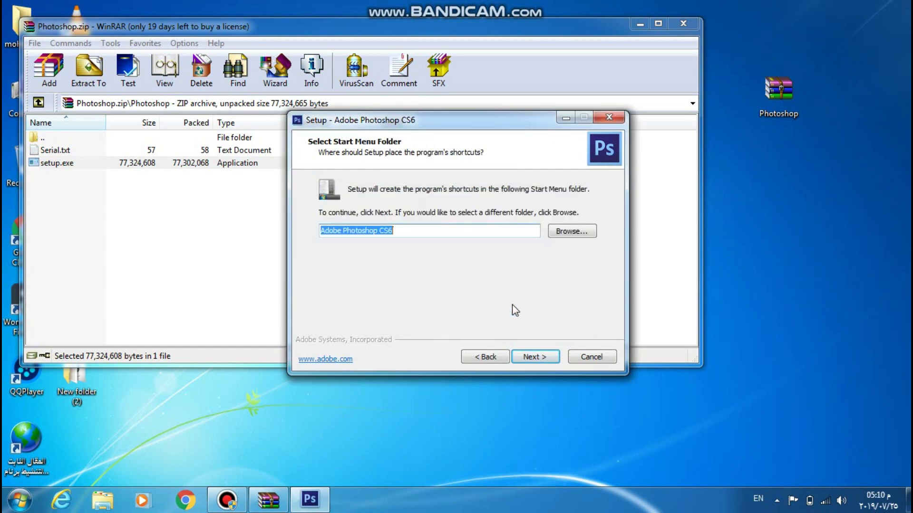
pyautogui.click(541, 360)
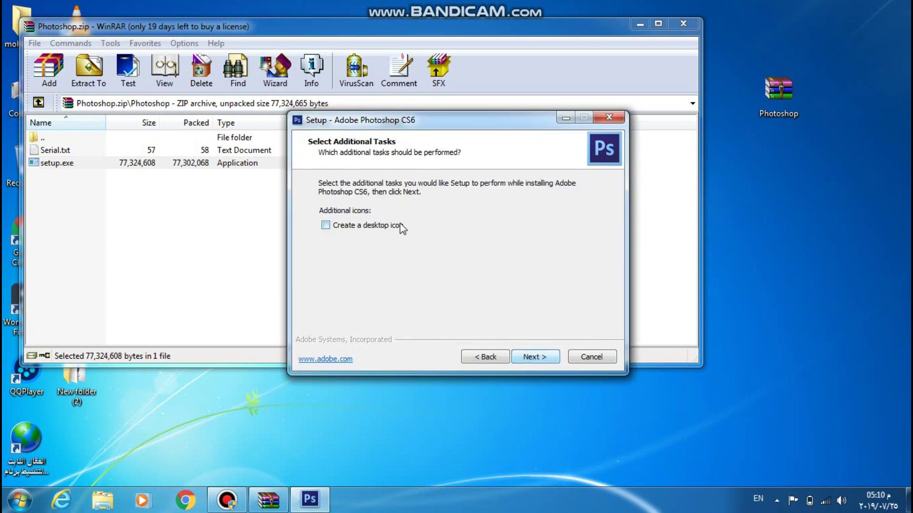
pyautogui.click(398, 225)
pyautogui.click(550, 357)
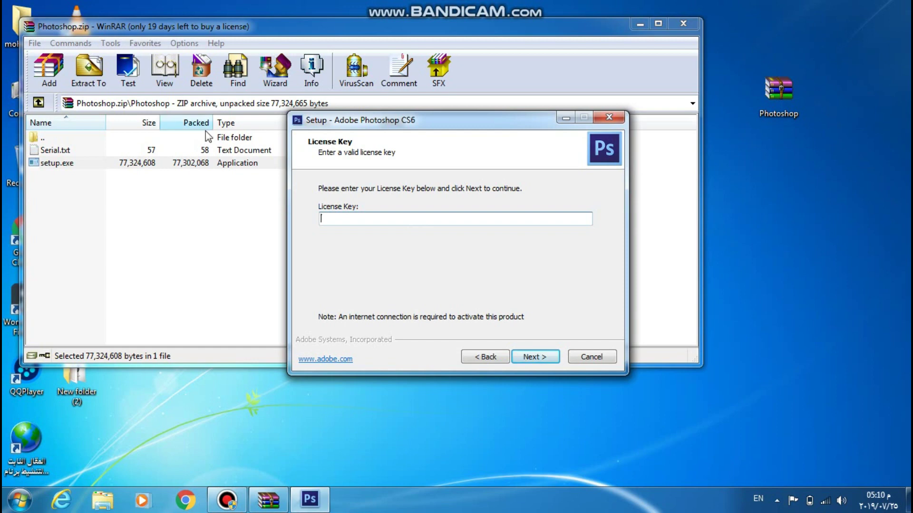
# Open Serial.txt in Notepad, copy the activation key, and return to WinRAR.
pyautogui.doubleClick(136, 150)
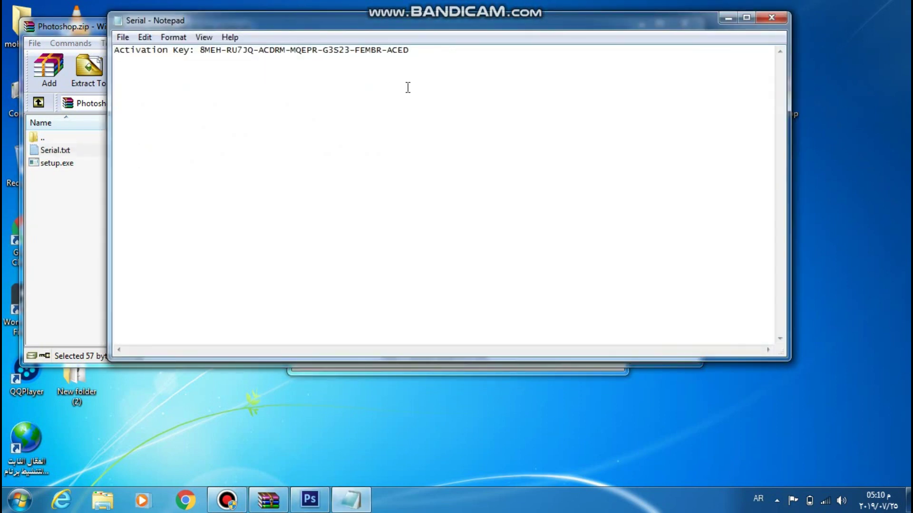
pyautogui.moveTo(409, 50); pyautogui.dragTo(200, 52)
pyautogui.rightClick(210, 51)
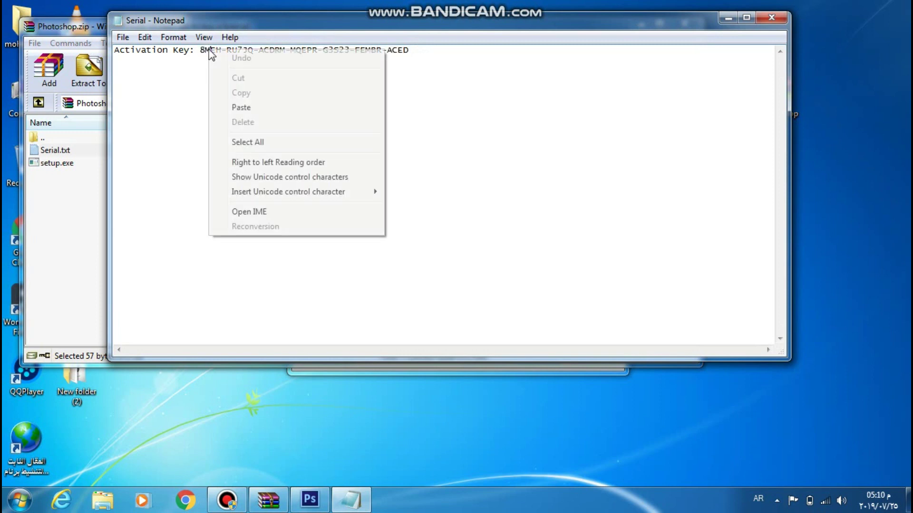
pyautogui.click(399, 80)
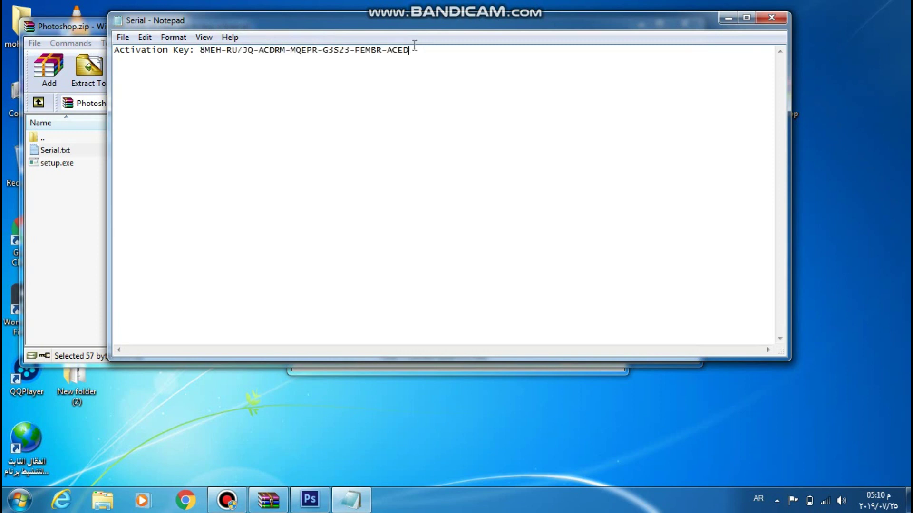
pyautogui.moveTo(411, 51); pyautogui.dragTo(205, 50)
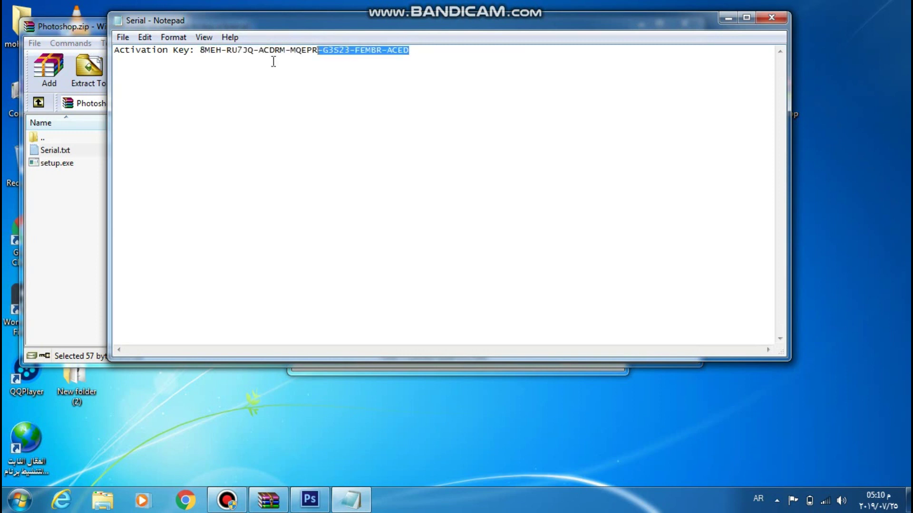
pyautogui.rightClick(210, 50)
pyautogui.click(247, 93)
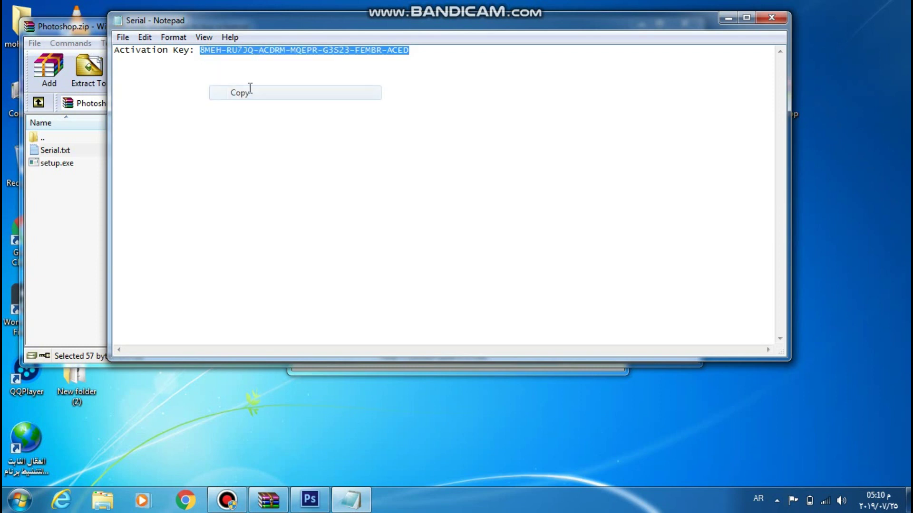
pyautogui.click(71, 245)
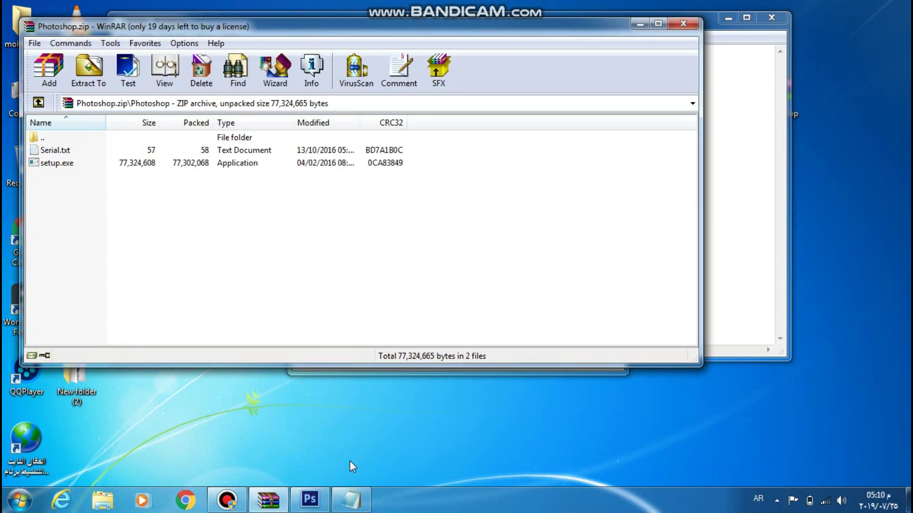
# Paste the copied activation key into the License Key field and start installing.
pyautogui.click(310, 500)
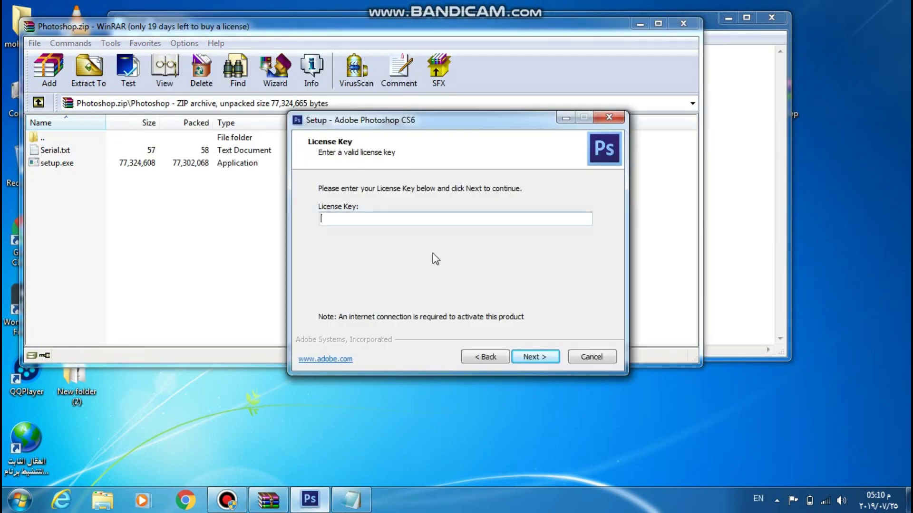
pyautogui.rightClick(430, 219)
pyautogui.click(466, 277)
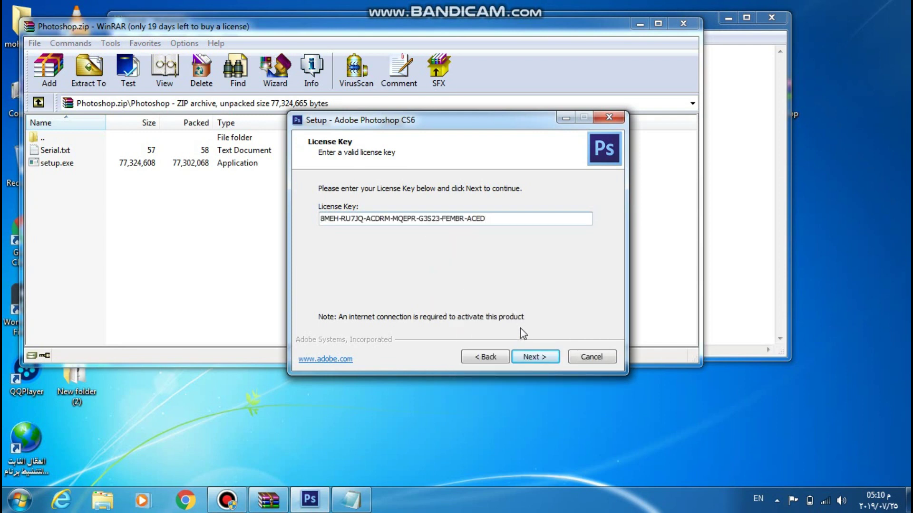
pyautogui.click(537, 357)
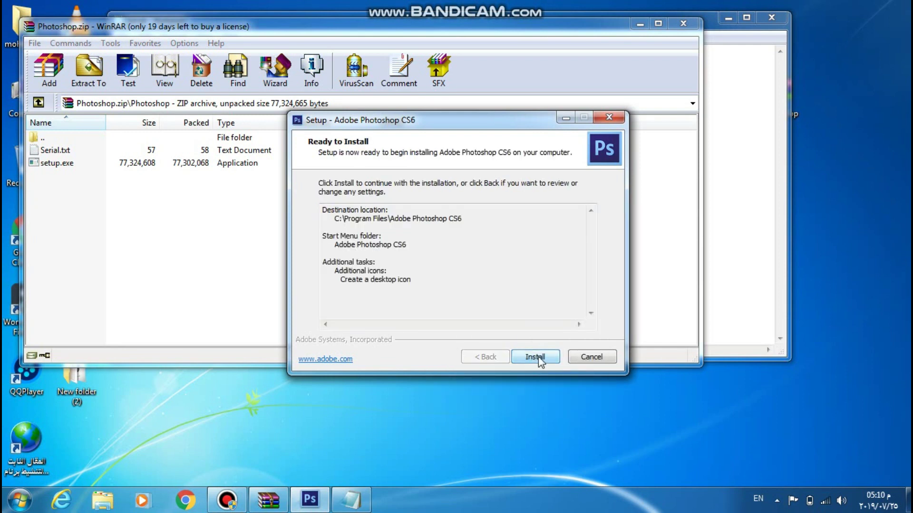
pyautogui.click(539, 359)
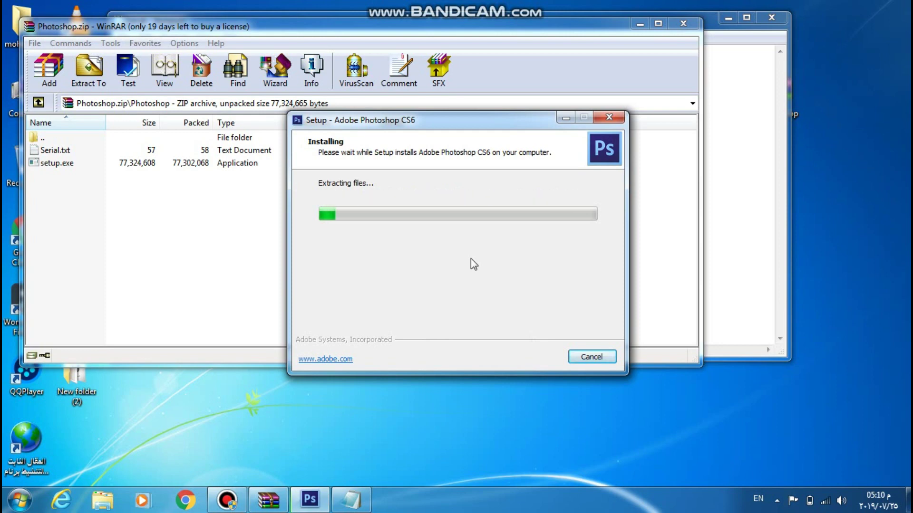
# Close WinRAR and Notepad, then finish the setup wizard when installation completes.
pyautogui.click(688, 25)
pyautogui.click(771, 17)
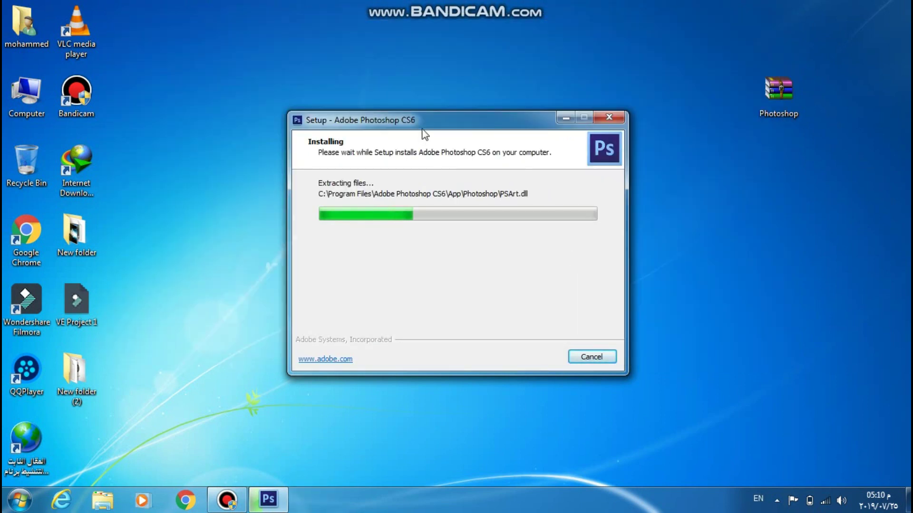
pyautogui.moveTo(440, 127); pyautogui.dragTo(420, 111)
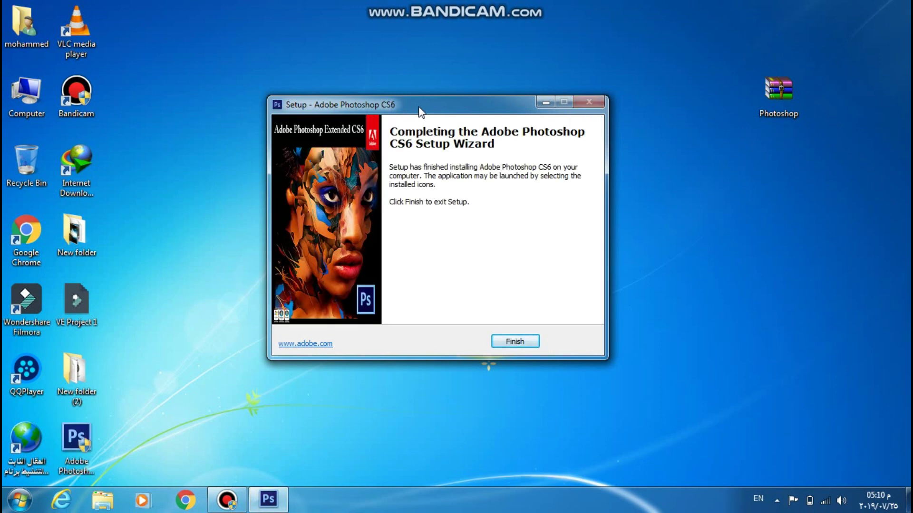
pyautogui.click(523, 342)
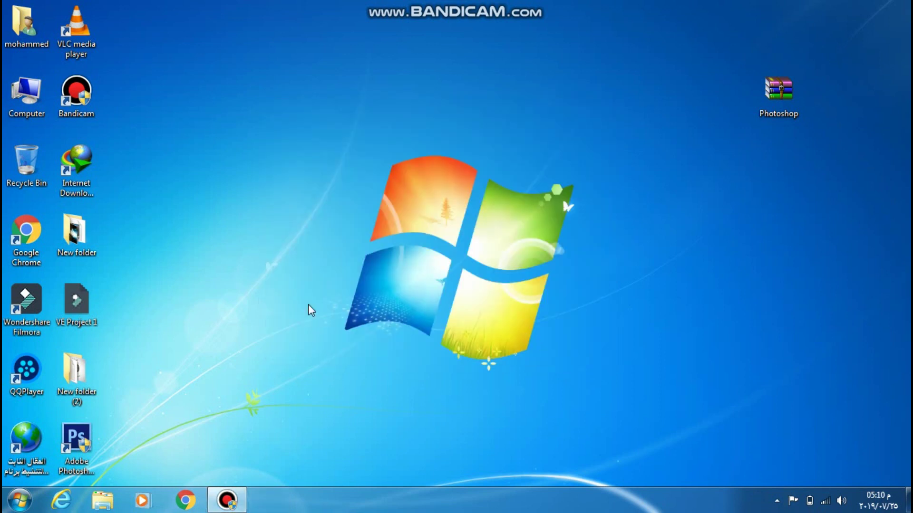
pyautogui.click(90, 451)
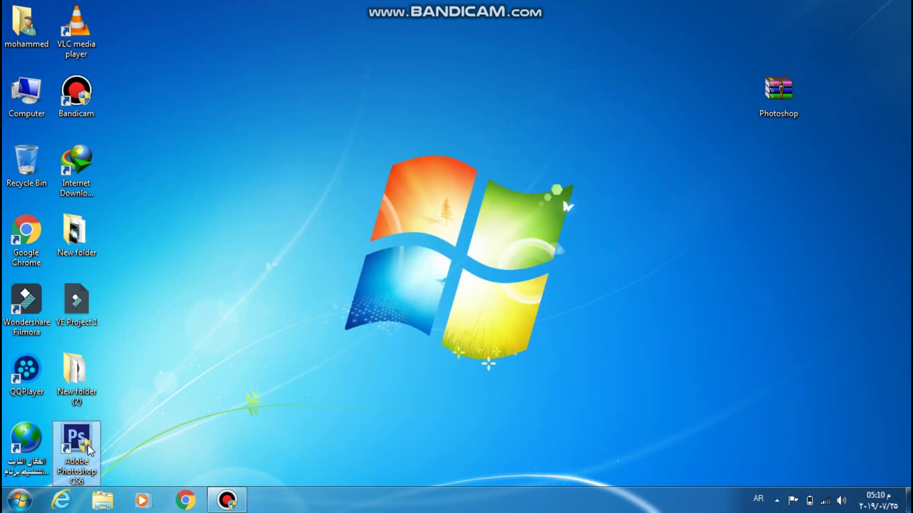
pyautogui.doubleClick(90, 450)
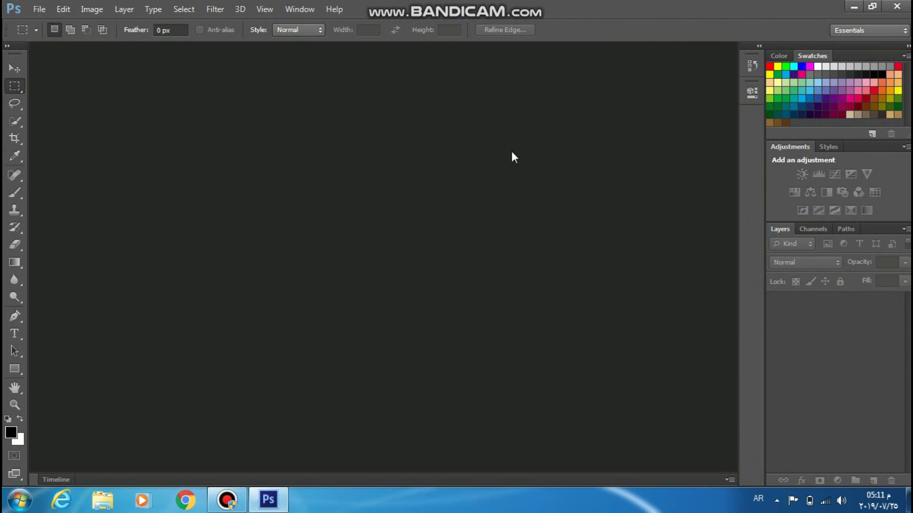
pyautogui.click(902, 10)
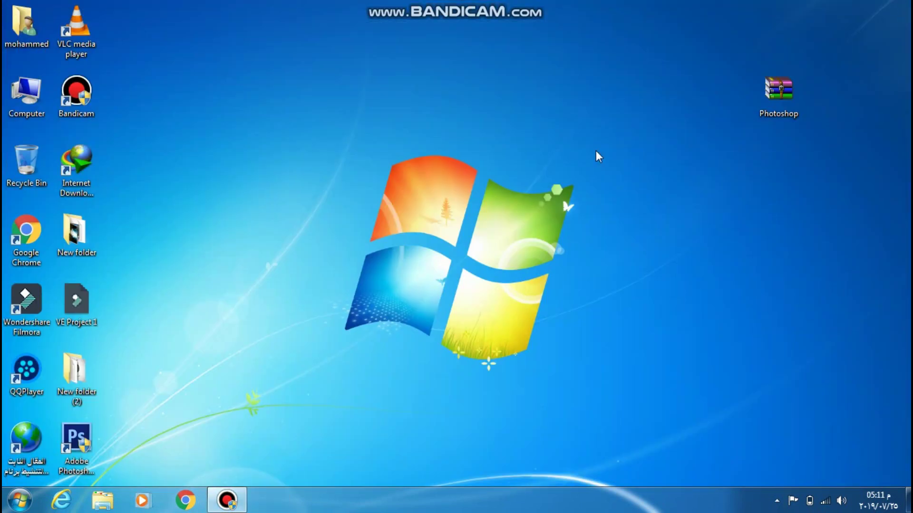